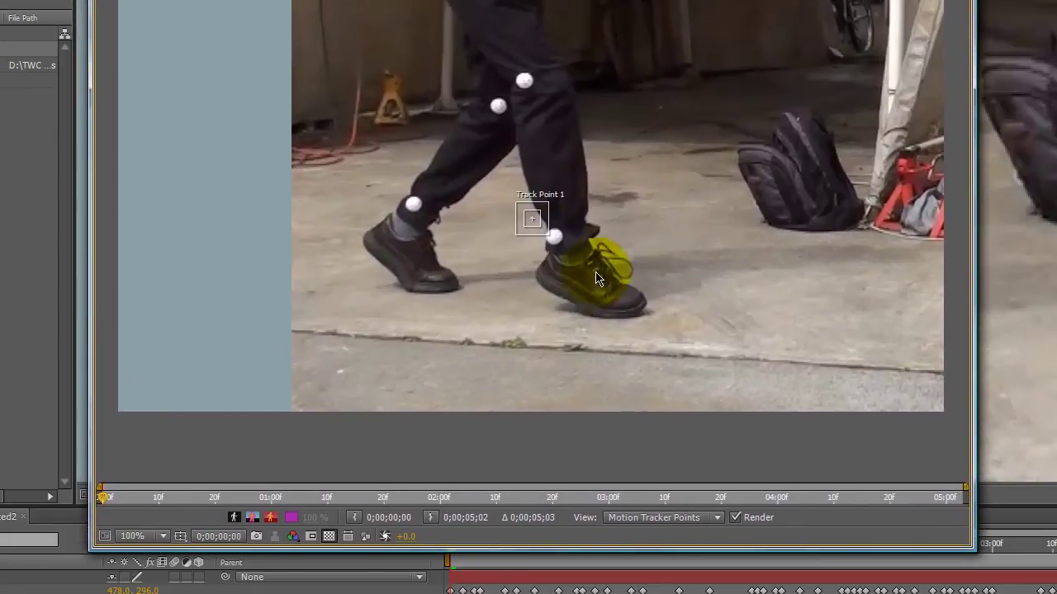
# Step: Place Track Point 1 on the trailing ankle's white marker, enlarge its search region, and fit the feature region around the marker
pyautogui.moveTo(501, 180); pyautogui.dragTo(585, 246)
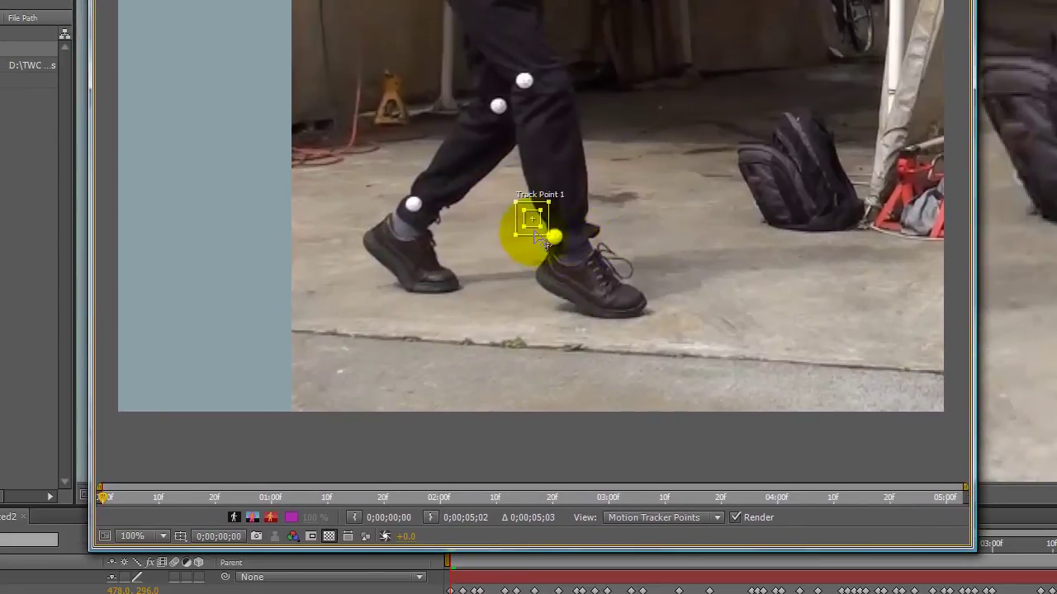
pyautogui.moveTo(528, 228)
pyautogui.mouseDown()
pyautogui.moveTo(405, 220)
pyautogui.moveTo(420, 217)
pyautogui.moveTo(427, 230)
pyautogui.mouseUp()
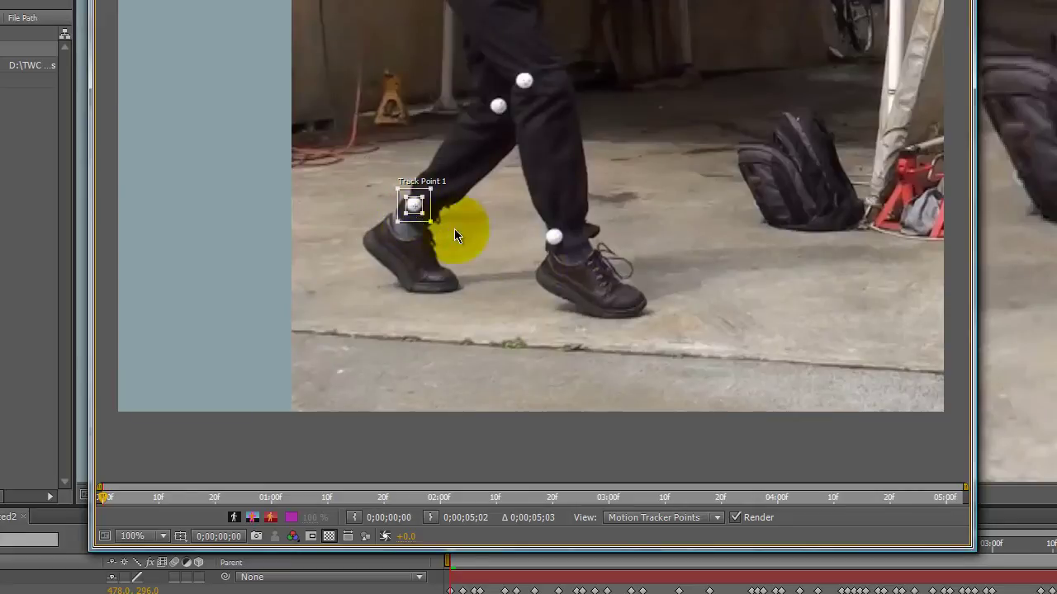
pyautogui.scroll(4, 460, 229)
pyautogui.scroll(-2, 685, 286)
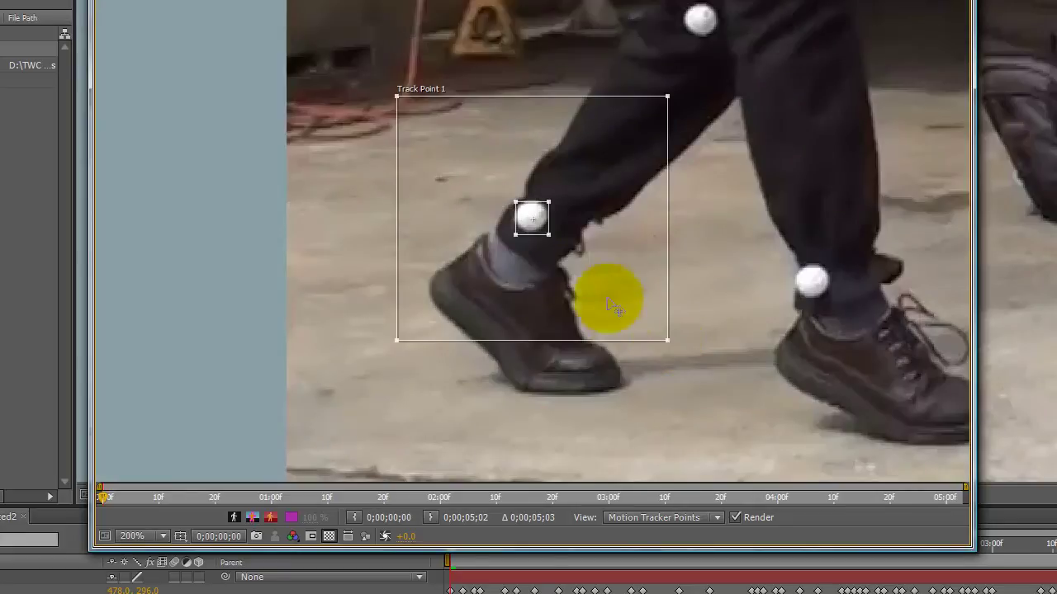
pyautogui.moveTo(550, 236); pyautogui.dragTo(550, 237)
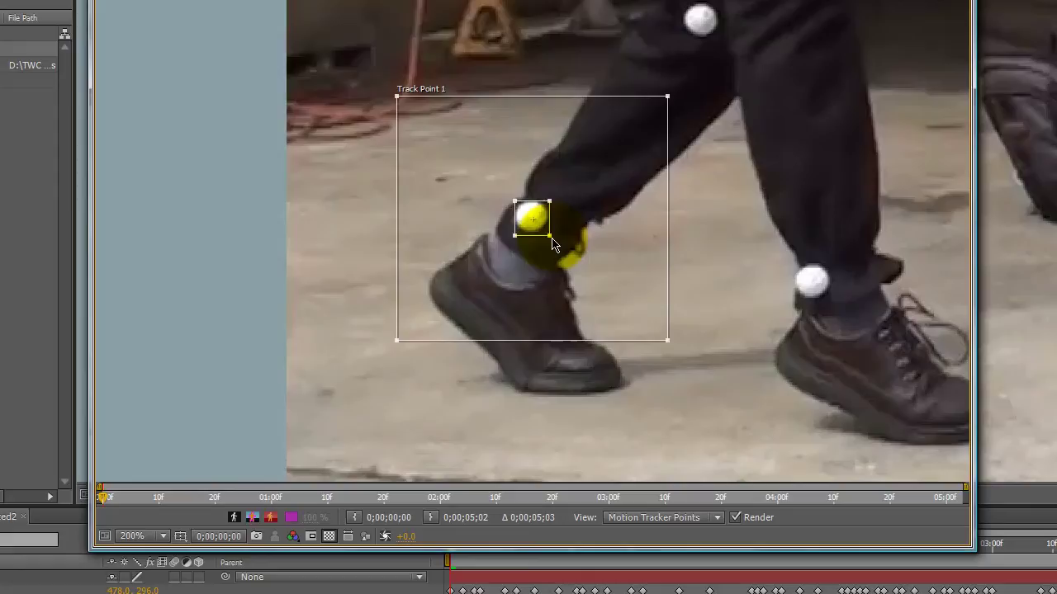
pyautogui.moveTo(575, 295); pyautogui.dragTo(575, 292)
pyautogui.scroll(-1, 736, 272)
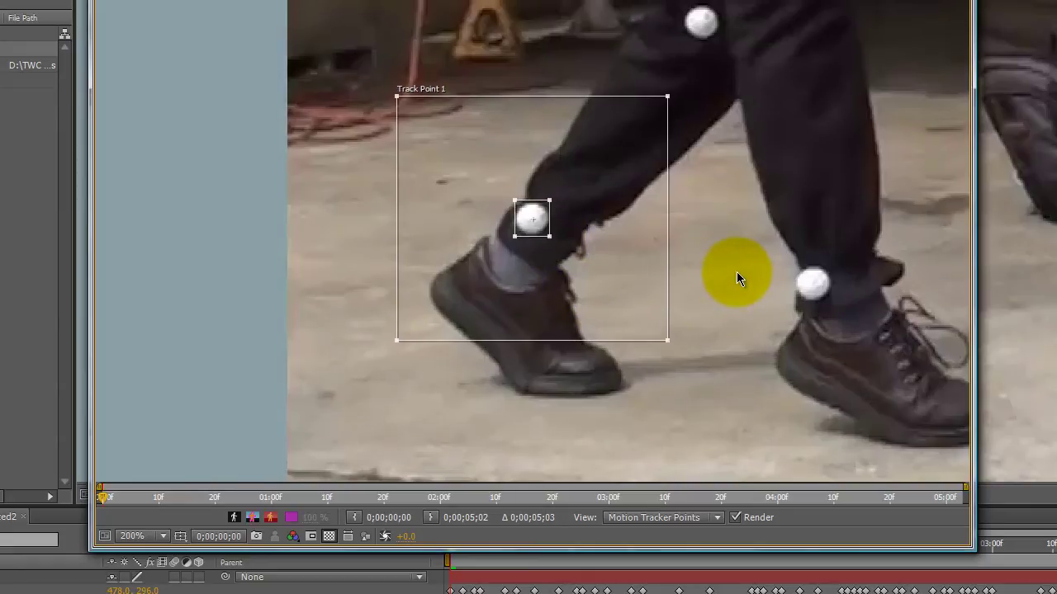
pyautogui.scroll(-1, 726, 318)
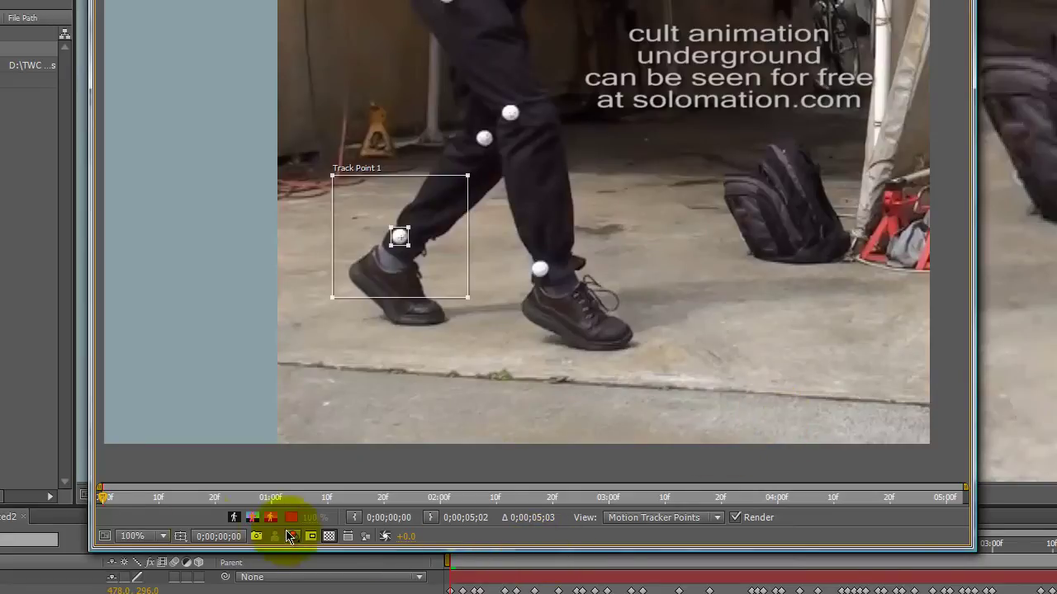
# Step: Analyze the ankle track forward from the first frame, stop at 0;00;00;13, and delete the stray track point on the knee
pyautogui.moveTo(104, 499); pyautogui.dragTo(98, 497)
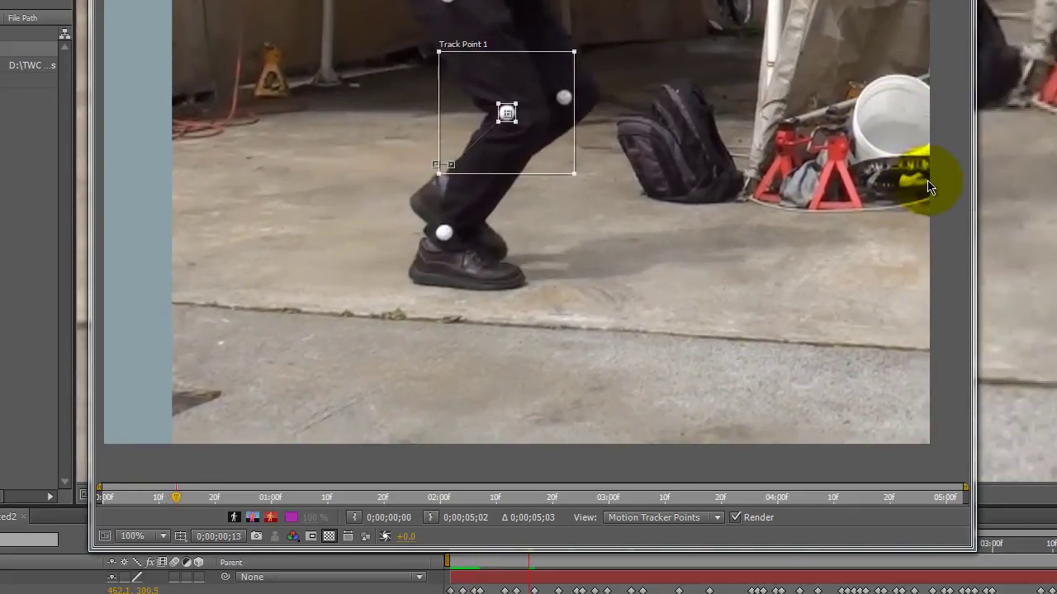
pyautogui.click(674, 230)
pyautogui.press('pageup')
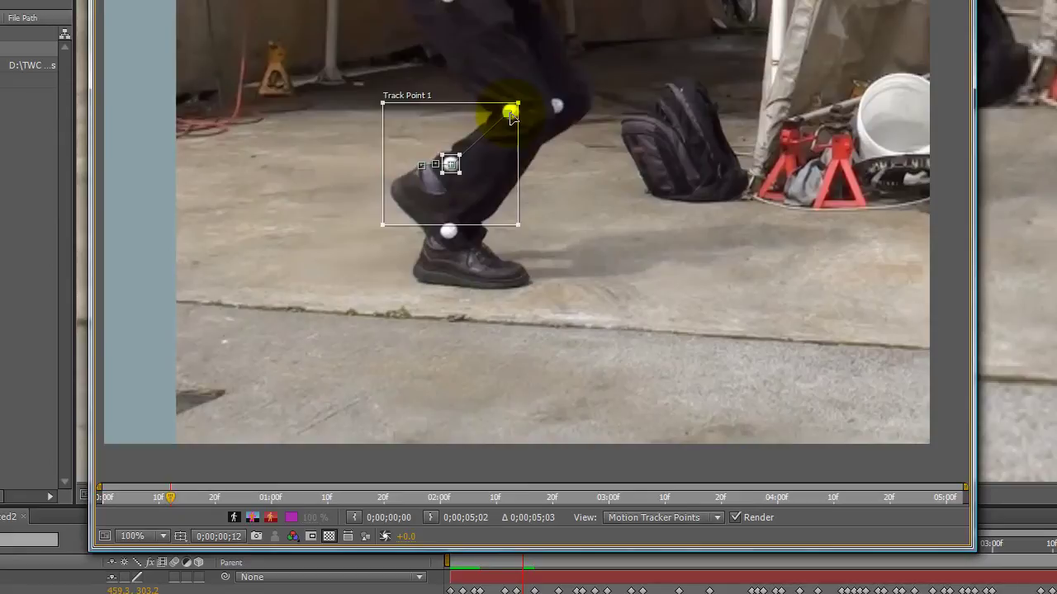
pyautogui.press('Delete')
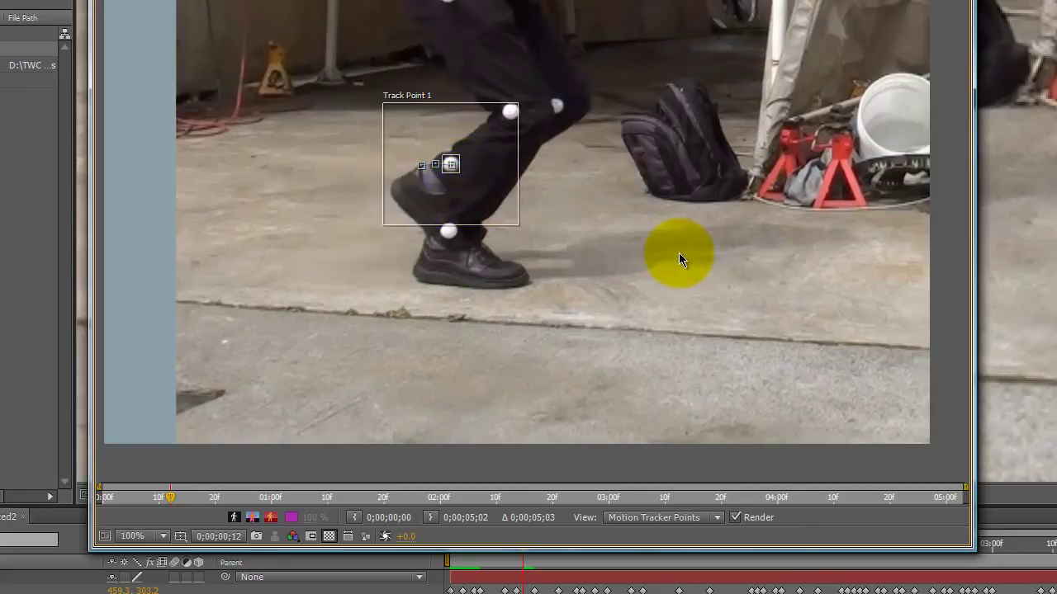
# Step: Advance to 0;00;00;16, where the ankle marker reappears behind the leg, and move Track Point 1 onto it
pyautogui.press('pagedown')
pyautogui.press('pagedown')
pyautogui.press('pagedown')
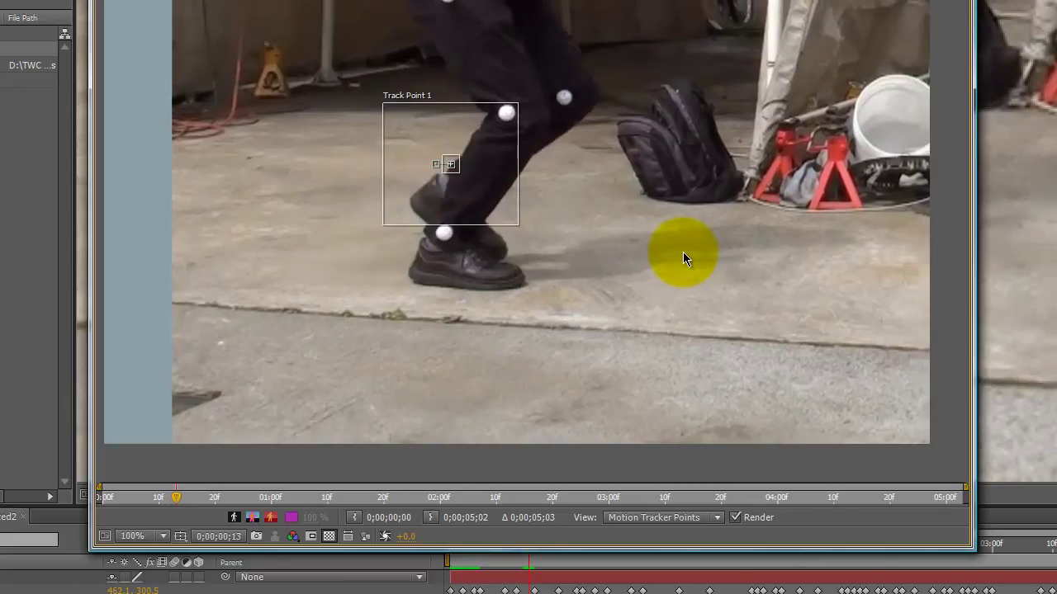
pyautogui.press('pagedown')
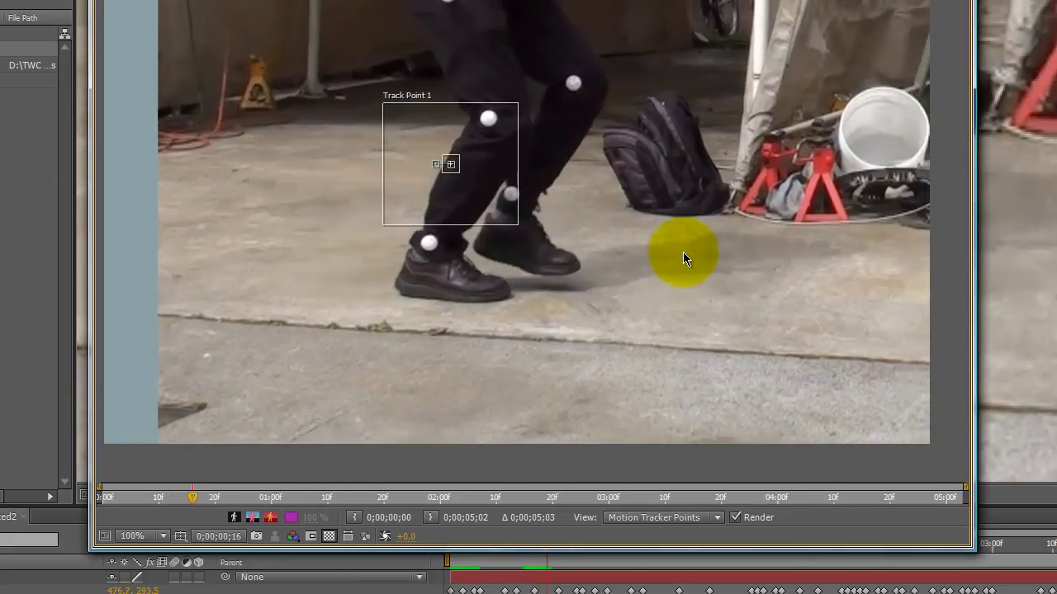
pyautogui.click(458, 219)
pyautogui.moveTo(459, 220); pyautogui.dragTo(495, 239)
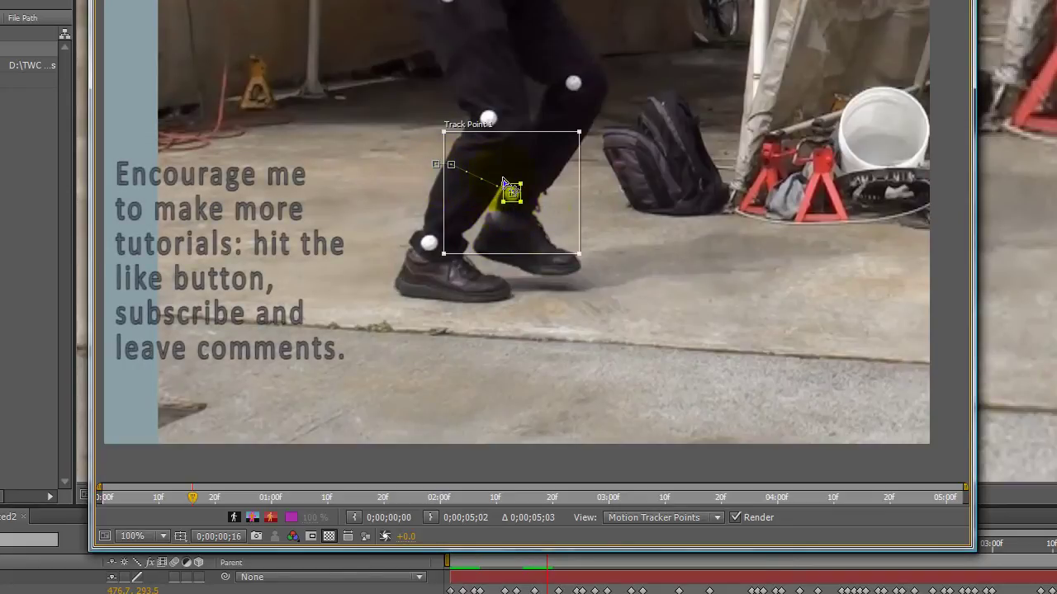
# Step: Go back to 0;00;00;14 and place Track Point 1 at the estimated position of the hidden ankle marker
pyautogui.press('pageup')
pyautogui.press('pageup')
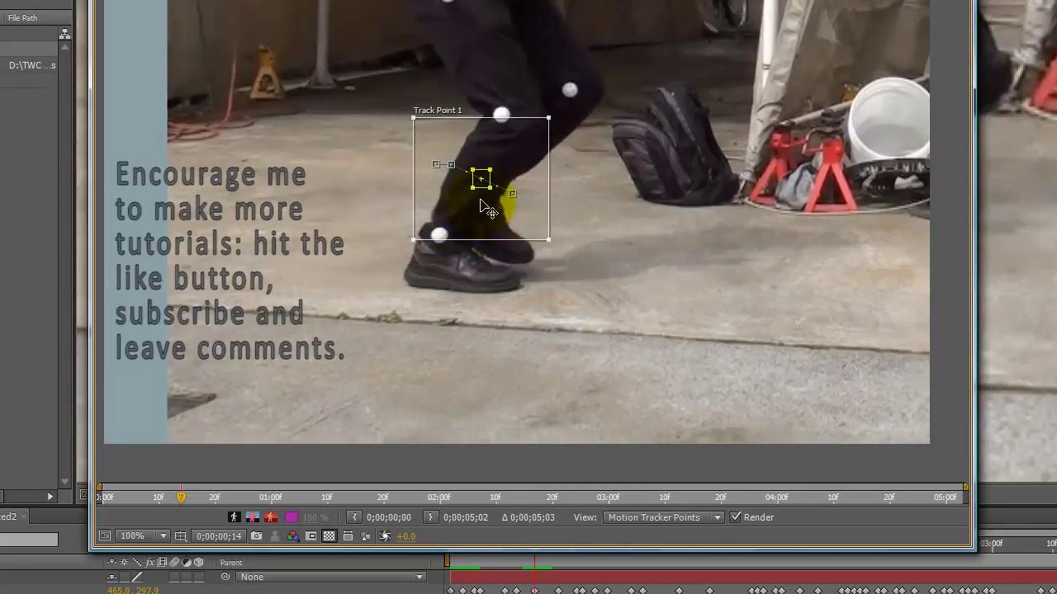
pyautogui.moveTo(478, 225); pyautogui.dragTo(481, 219)
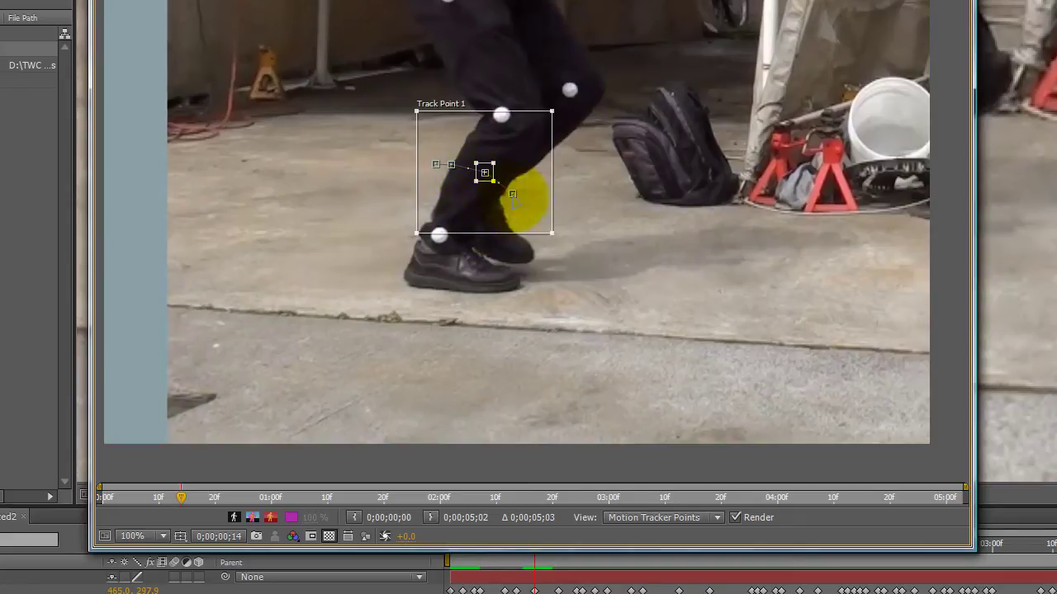
# Step: Return to 0;00;00;16 and analyze the ankle marker's track forward from there
pyautogui.press('pagedown')
pyautogui.press('pagedown')
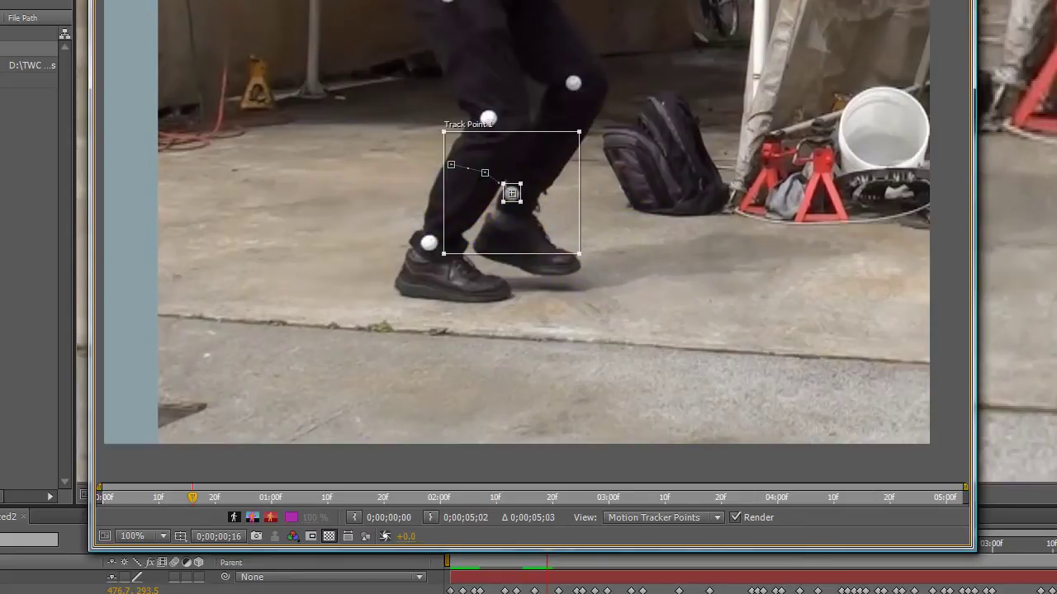
pyautogui.press('pagedown')
pyautogui.press('pagedown')
pyautogui.press('pagedown')
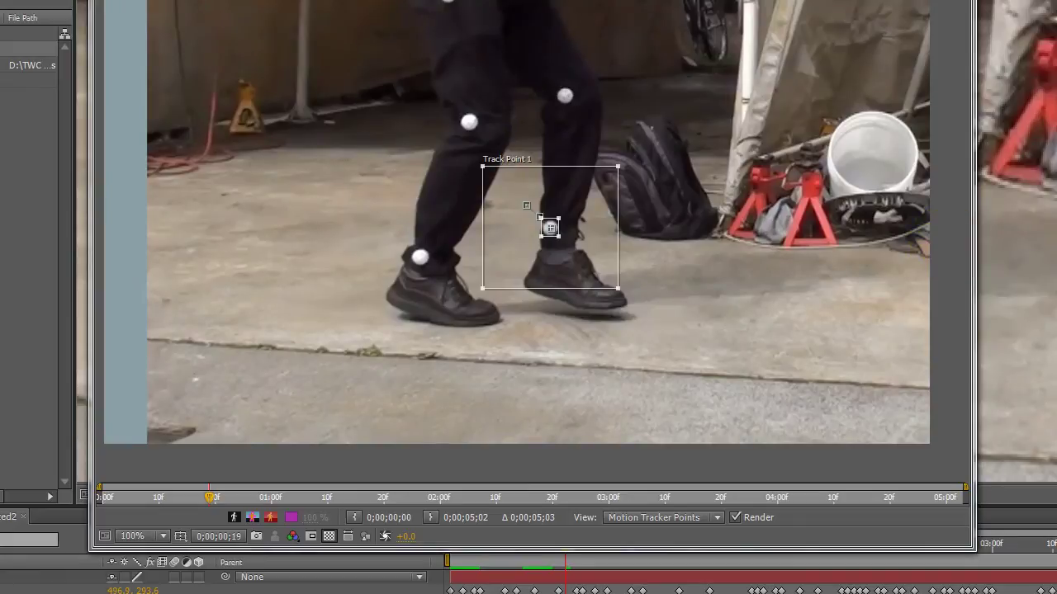
pyautogui.press('pagedown')
pyautogui.press('pagedown')
pyautogui.press('pagedown')
pyautogui.press('pagedown')
pyautogui.press('pagedown')
pyautogui.press('pagedown')
pyautogui.press('pagedown')
pyautogui.press('pagedown')
pyautogui.press('pagedown')
pyautogui.press('pagedown')
pyautogui.press('pagedown')
pyautogui.press('pagedown')
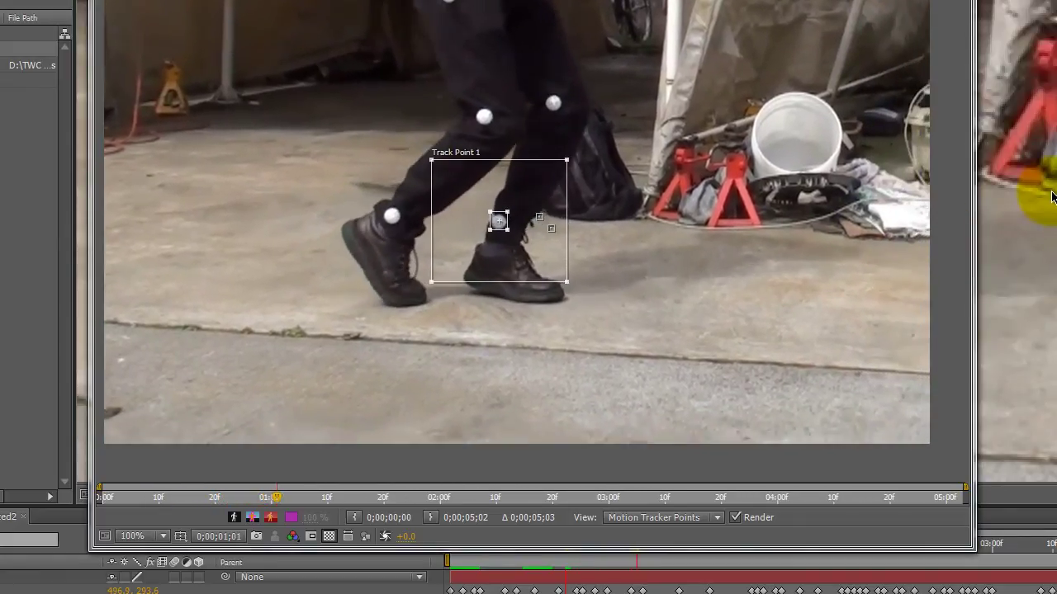
pyautogui.press('pagedown')
pyautogui.press('pagedown')
pyautogui.press('pagedown')
pyautogui.press('pagedown')
pyautogui.press('pagedown')
pyautogui.press('pagedown')
pyautogui.press('pagedown')
pyautogui.press('pagedown')
pyautogui.press('pagedown')
pyautogui.press('pagedown')
pyautogui.press('pagedown')
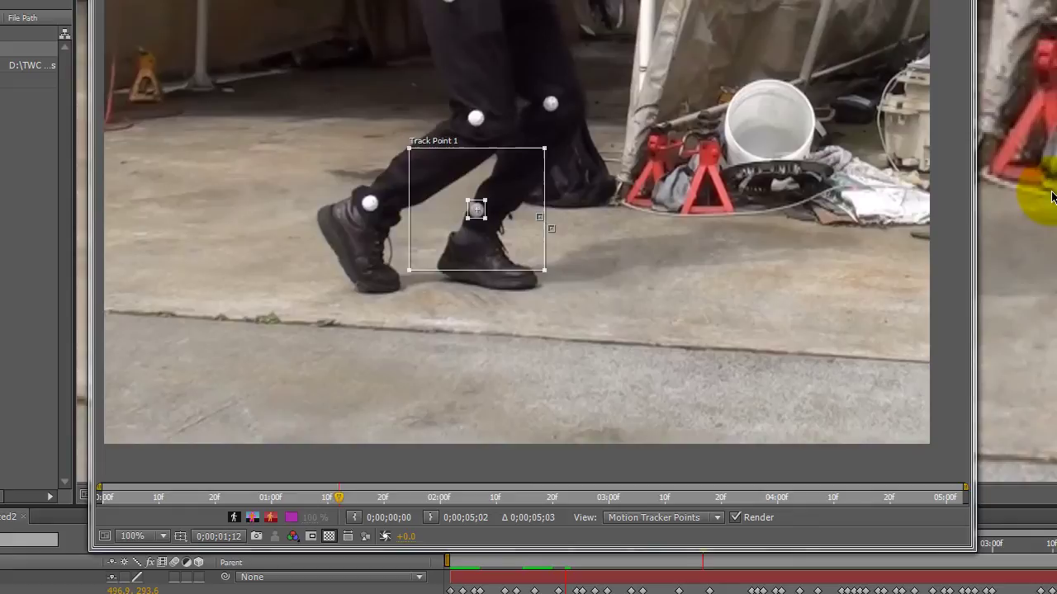
pyautogui.press('pagedown')
pyautogui.press('pagedown')
pyautogui.press('pagedown')
pyautogui.press('pagedown')
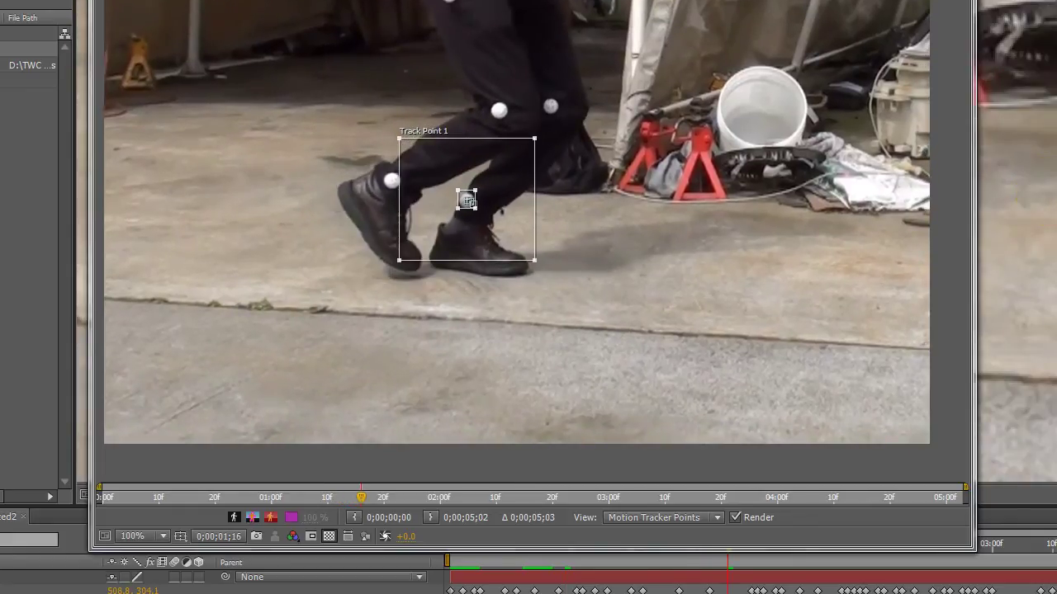
pyautogui.press('pagedown')
pyautogui.press('pagedown')
pyautogui.press('pagedown')
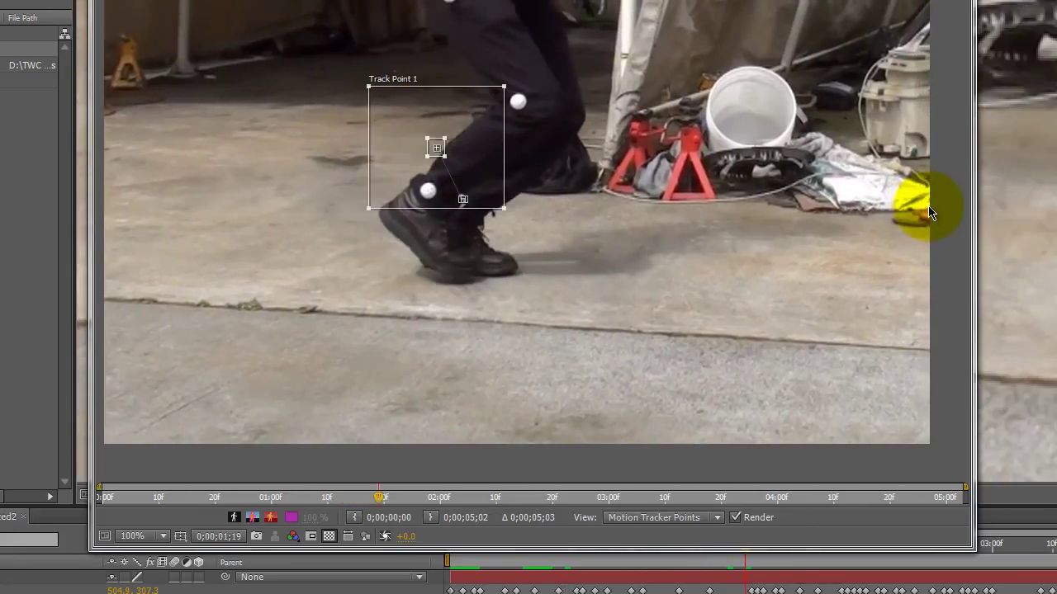
# Step: Stop the analysis at 0;00;01;19 and delete the stray track point on that frame
pyautogui.click(928, 213)
pyautogui.press('pageup')
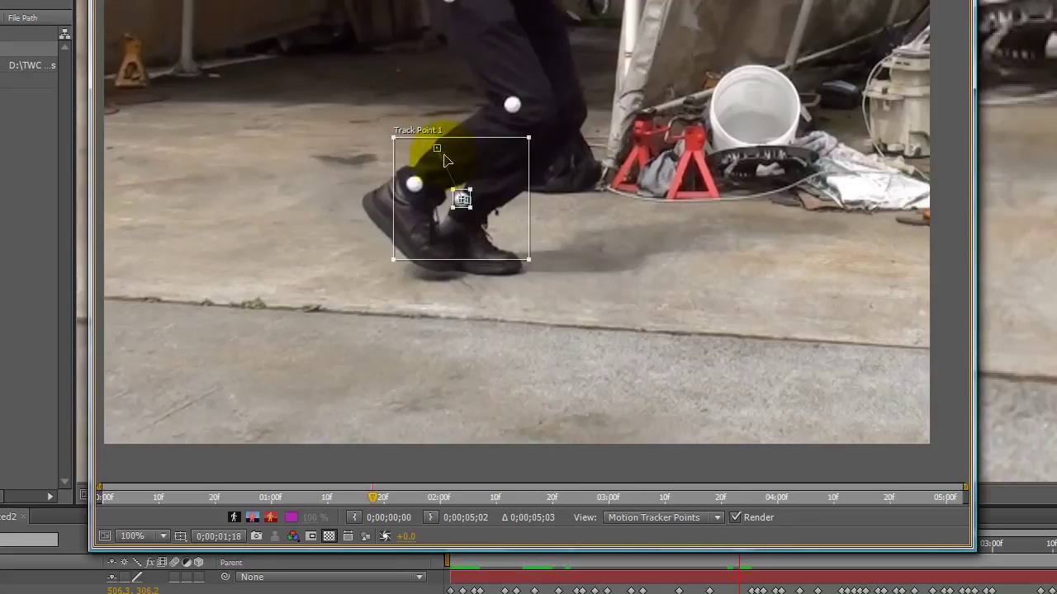
pyautogui.press('Delete')
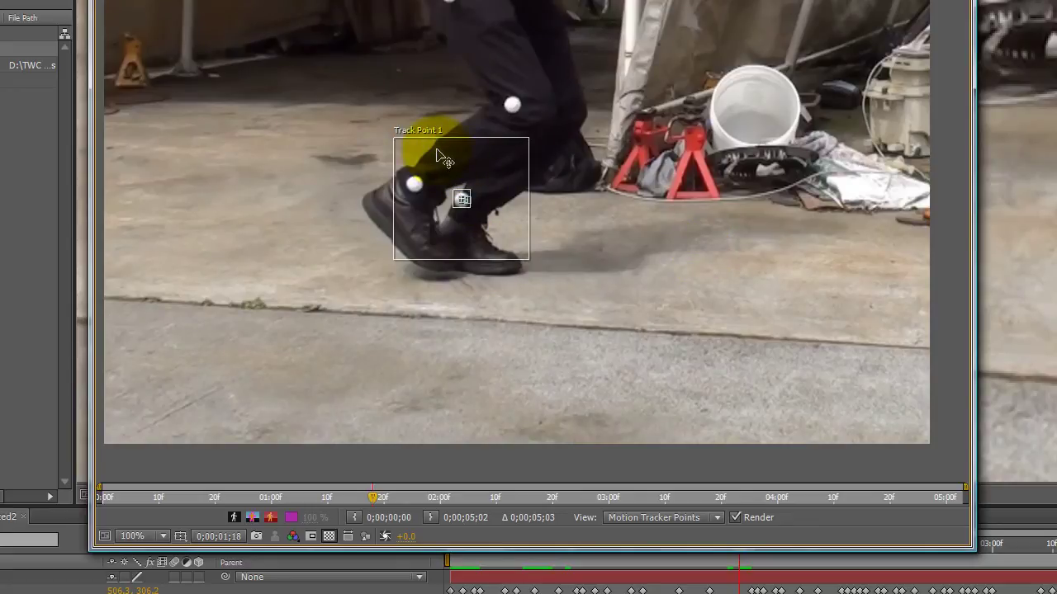
# Step: Find the ankle marker's reappearance at 0;00;01;22 and move Track Point 1 onto it
pyautogui.press('pagedown')
pyautogui.press('pagedown')
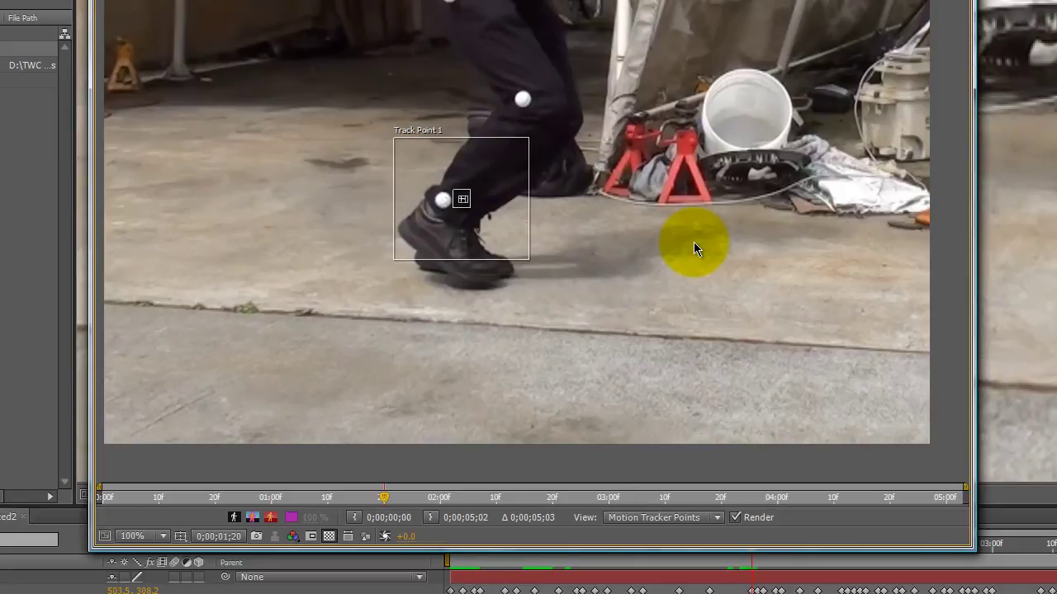
pyautogui.press('pagedown')
pyautogui.press('pagedown')
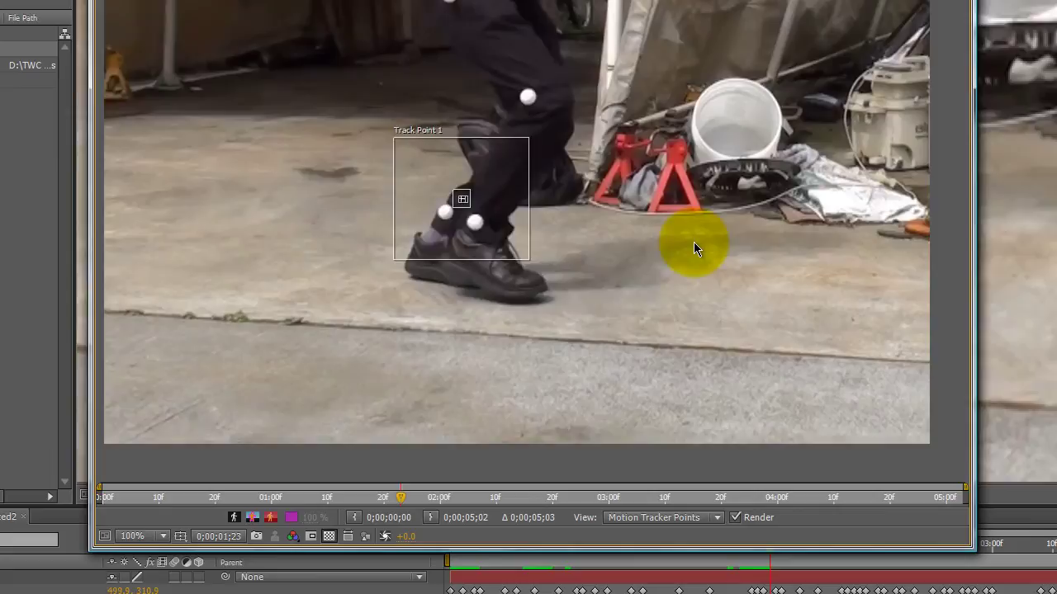
pyautogui.press('pagedown')
pyautogui.press('pageup')
pyautogui.press('pageup')
pyautogui.press('pageup')
pyautogui.press('pageup')
pyautogui.press('pageup')
pyautogui.press('pageup')
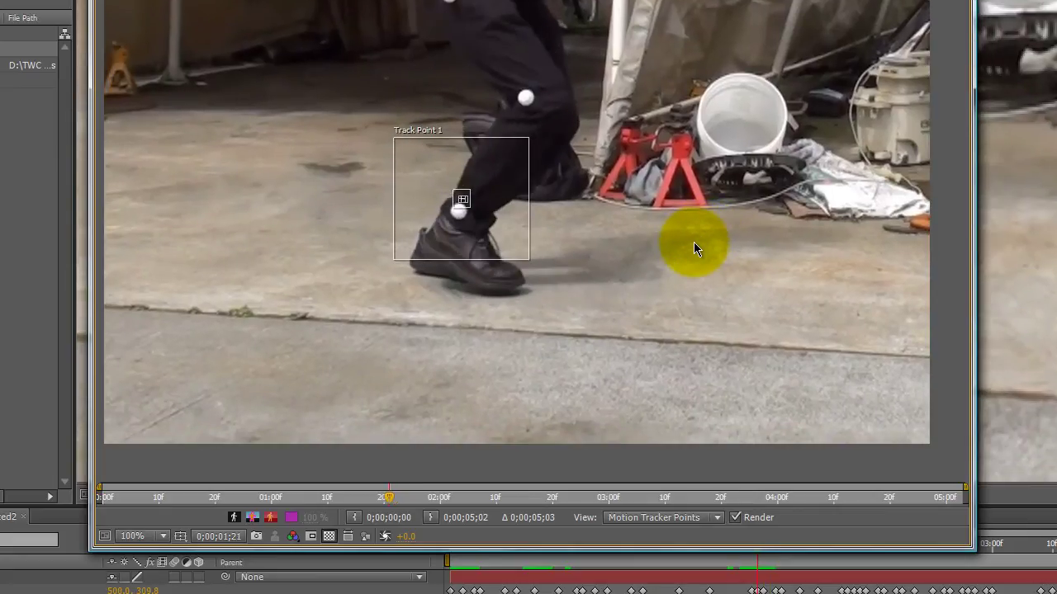
pyautogui.press('pagedown')
pyautogui.press('pagedown')
pyautogui.press('pagedown')
pyautogui.press('pagedown')
pyautogui.press('pagedown')
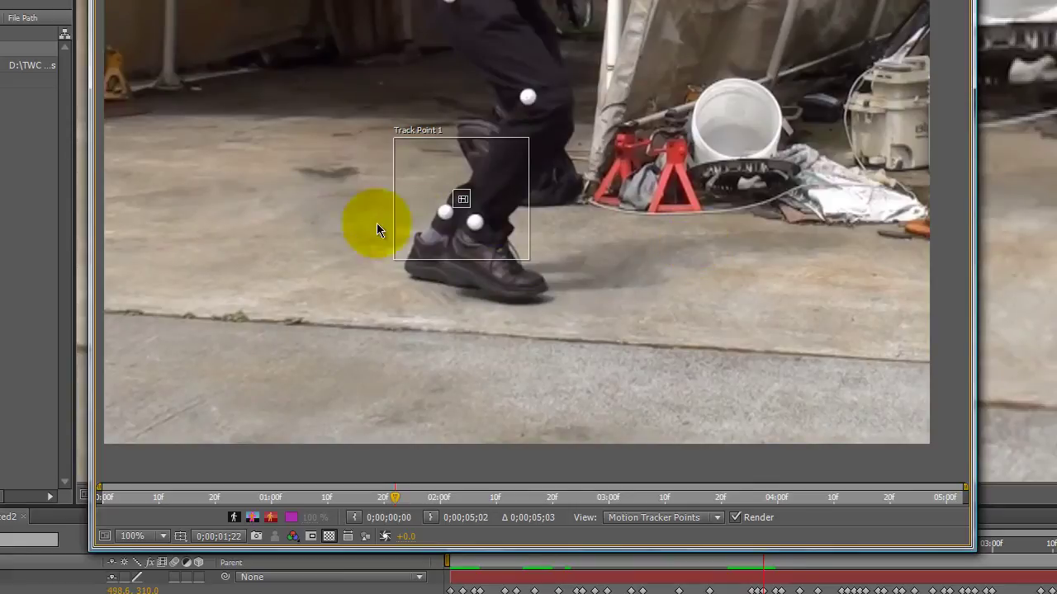
pyautogui.moveTo(437, 248); pyautogui.dragTo(425, 261)
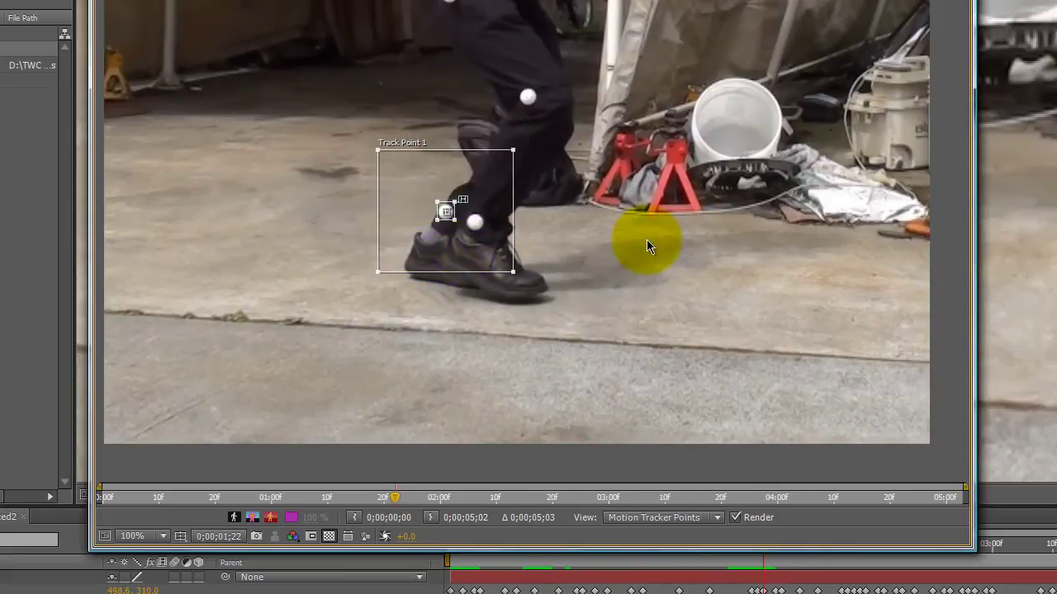
# Step: Check the path from 0;00;01;16 to 0;00;01;22 and nudge Track Point 1 at 0;00;01;20 to follow the hidden ankle
pyautogui.scroll(1, 584, 238)
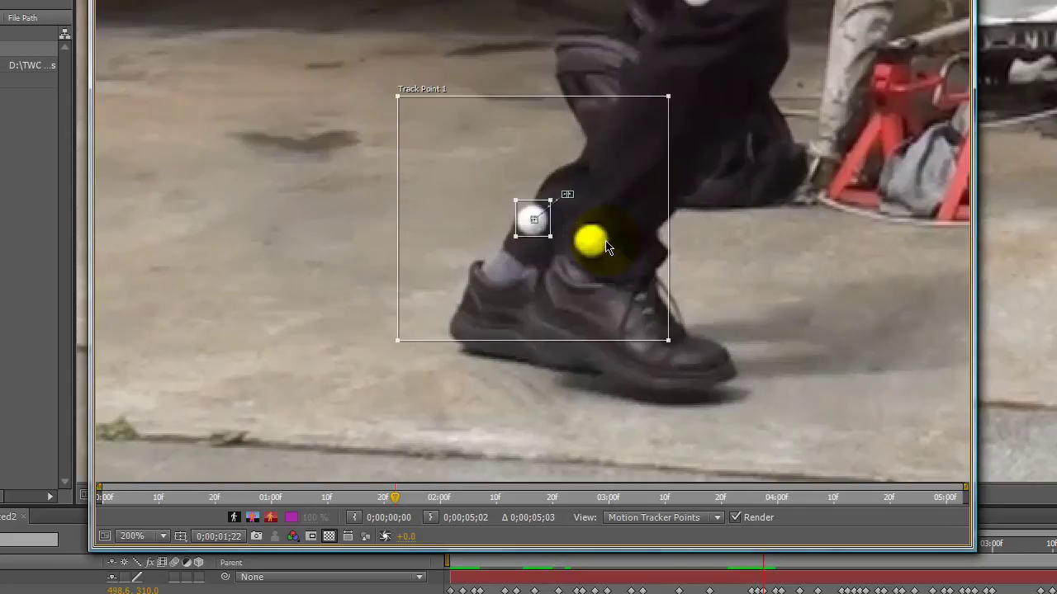
pyautogui.scroll(-1, 560, 302)
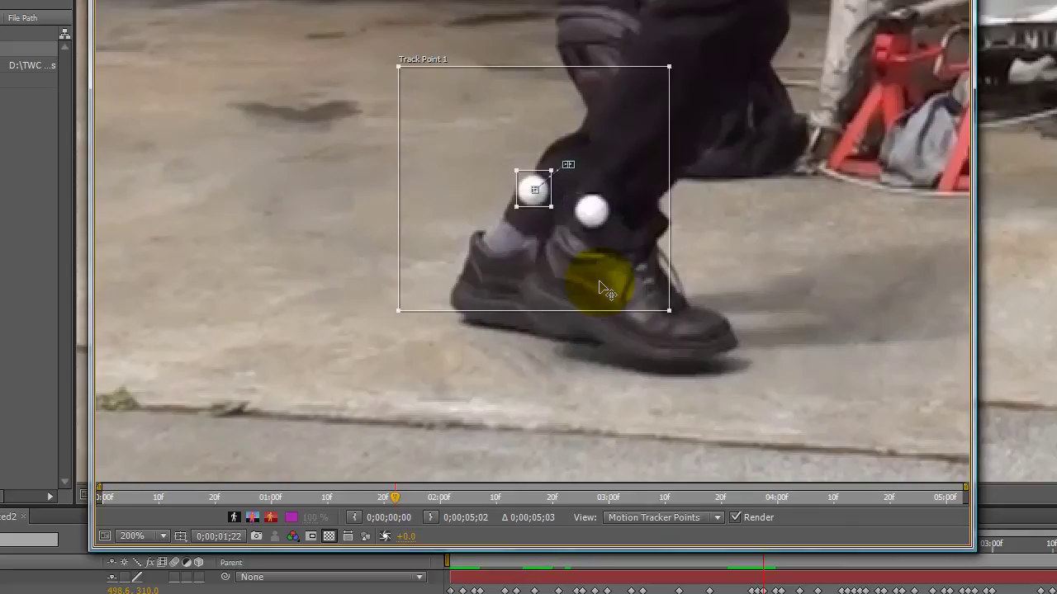
pyautogui.press('pageup')
pyautogui.press('pageup')
pyautogui.press('pageup')
pyautogui.press('pageup')
pyautogui.press('pageup')
pyautogui.press('pageup')
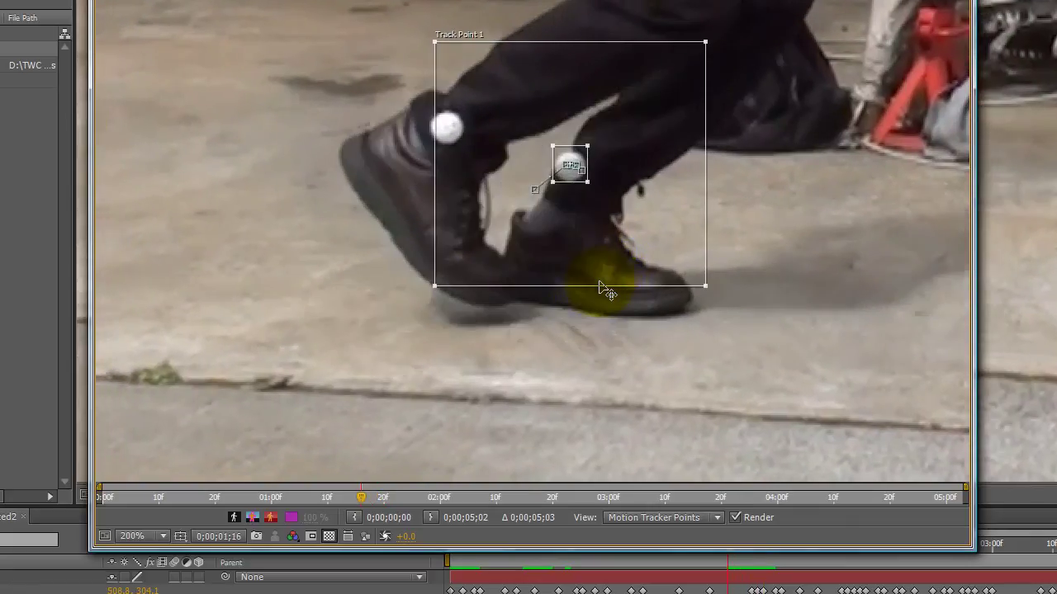
pyautogui.press('pagedown')
pyautogui.press('pagedown')
pyautogui.press('pagedown')
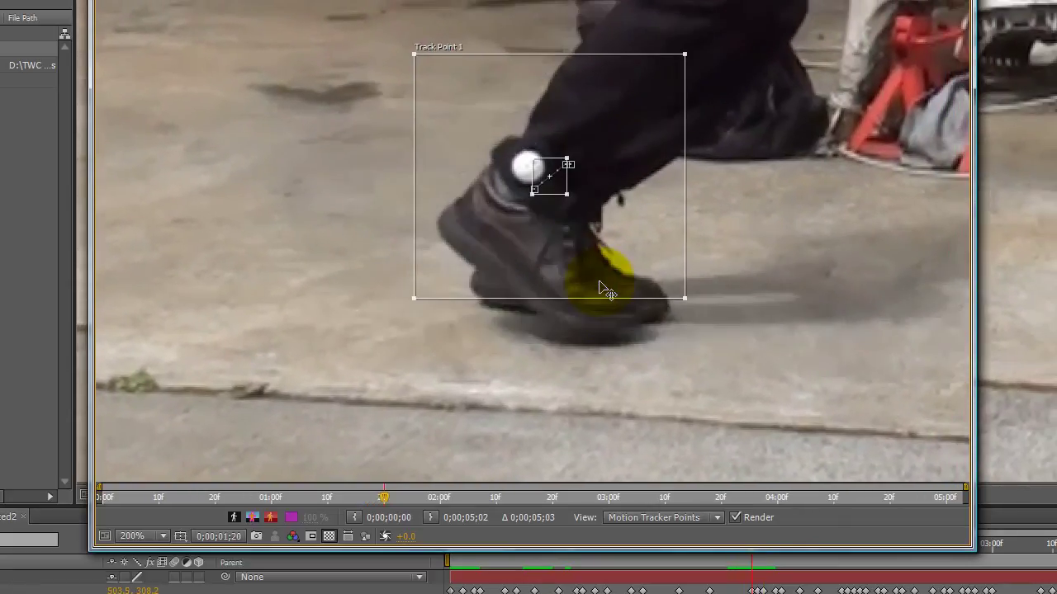
pyautogui.press('pagedown')
pyautogui.press('pagedown')
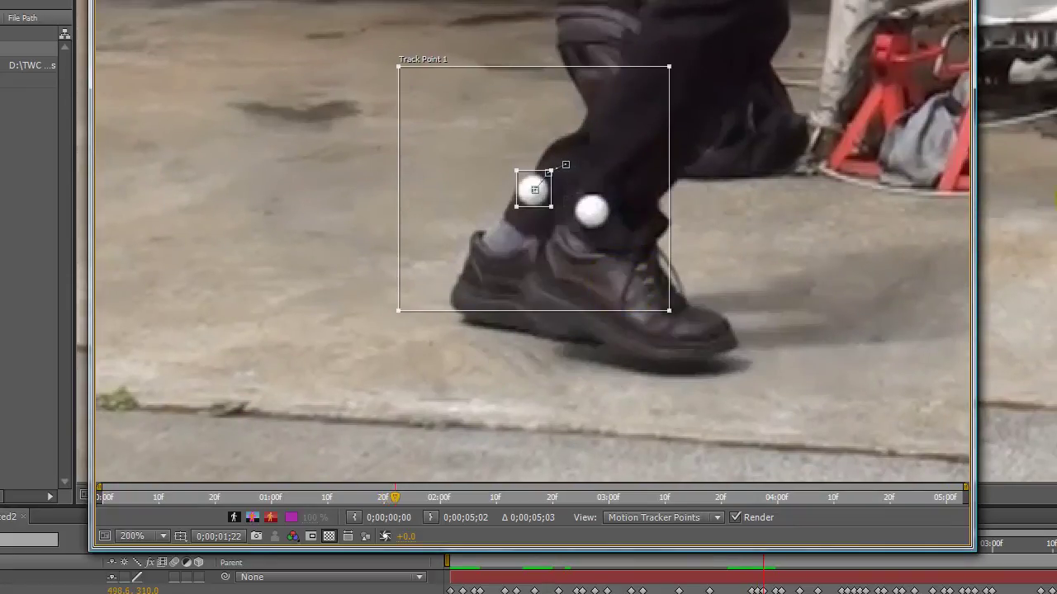
# Step: Analyze the ankle track forward from 0;00;01;22, and reposition Track Point 1 on the reappearing ankle marker at 0;00;02;13
pyautogui.press(',')
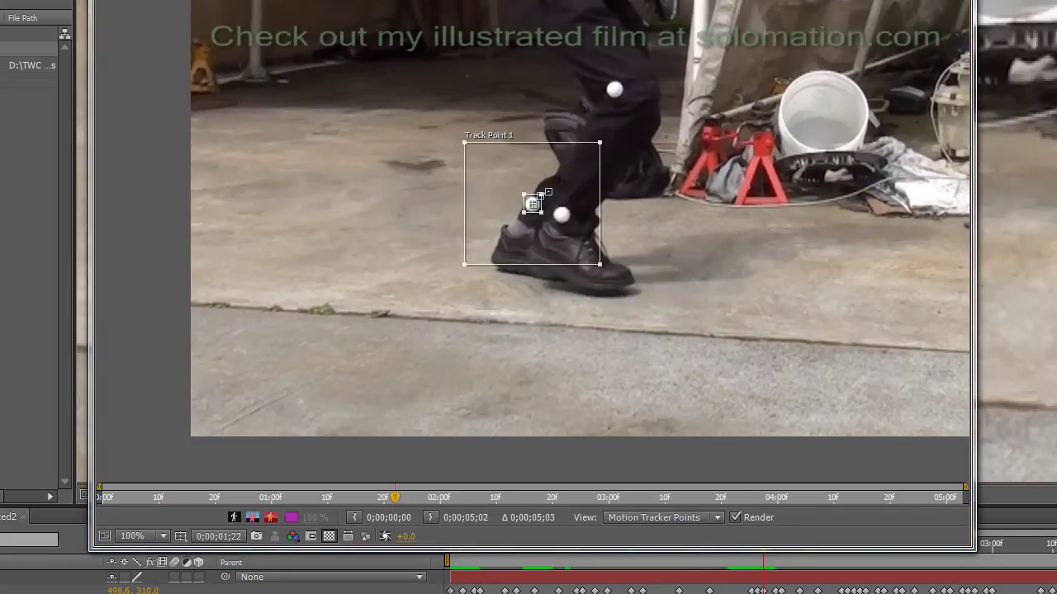
pyautogui.press('space')
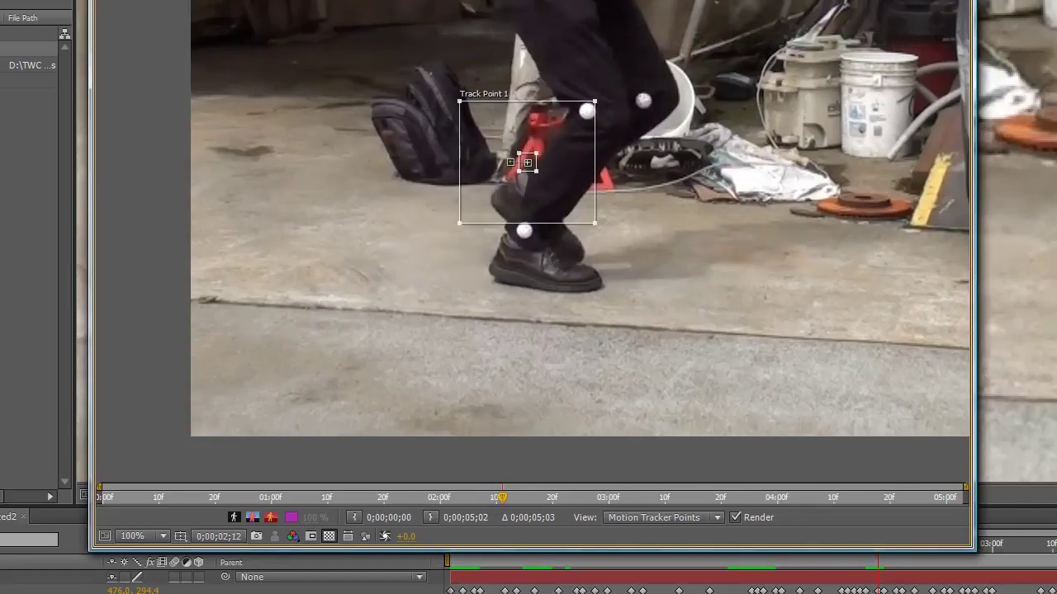
pyautogui.press('pagedown')
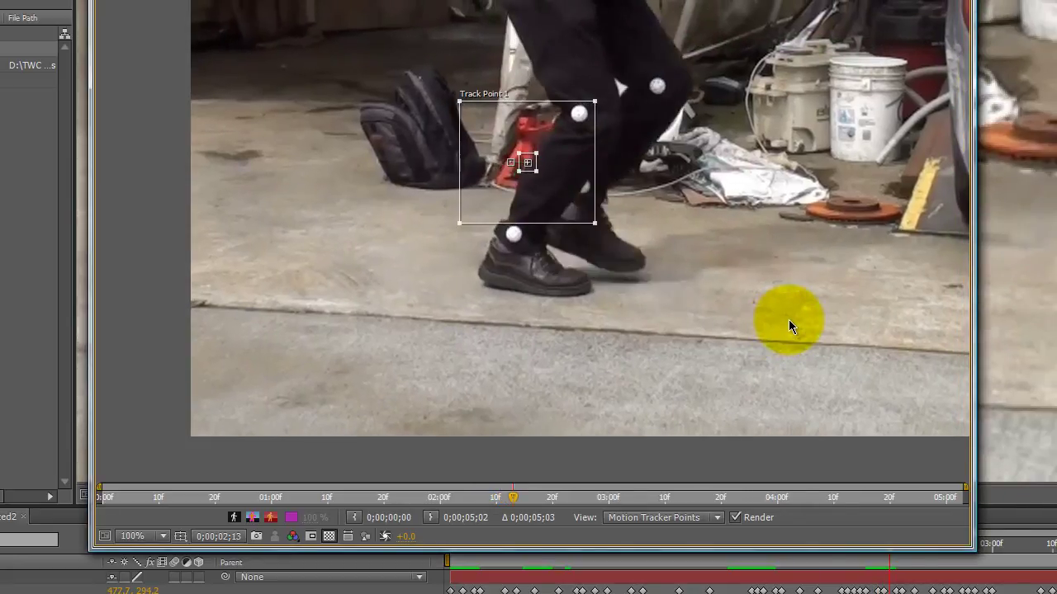
pyautogui.moveTo(561, 200); pyautogui.dragTo(623, 224)
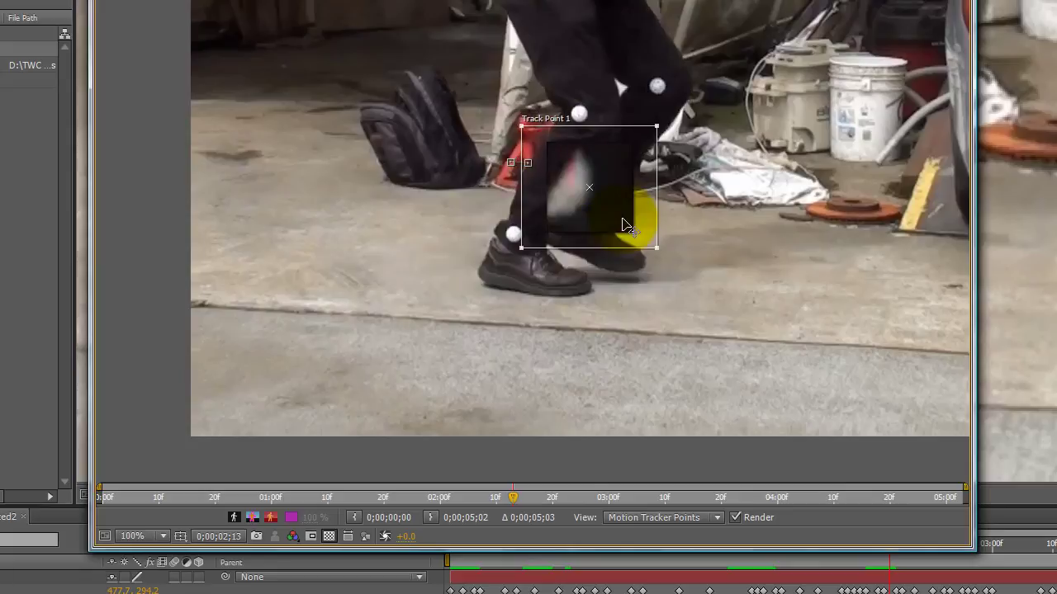